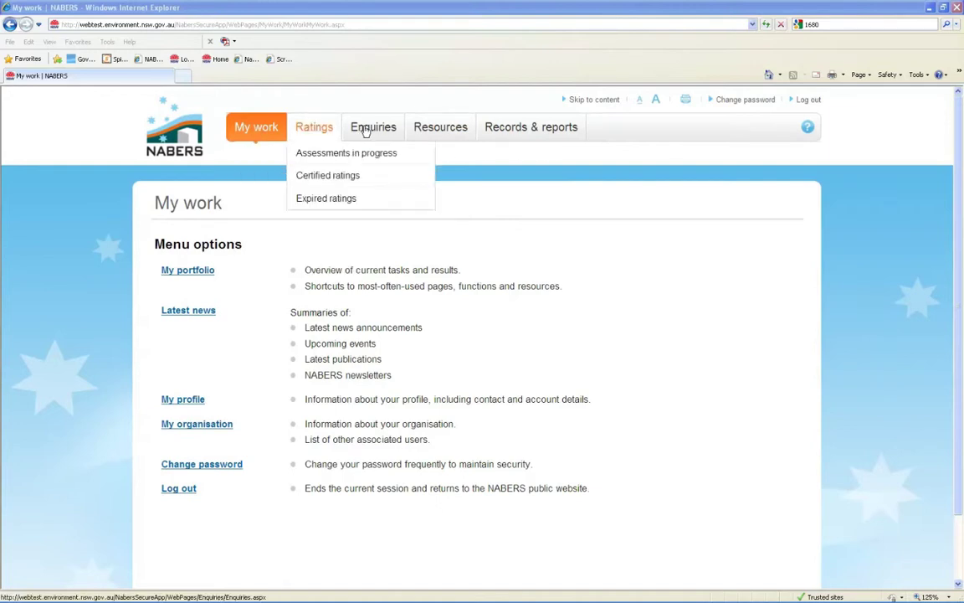
Step: Open the My profile page to view the user's contact and account details
mouse_move(450, 136)
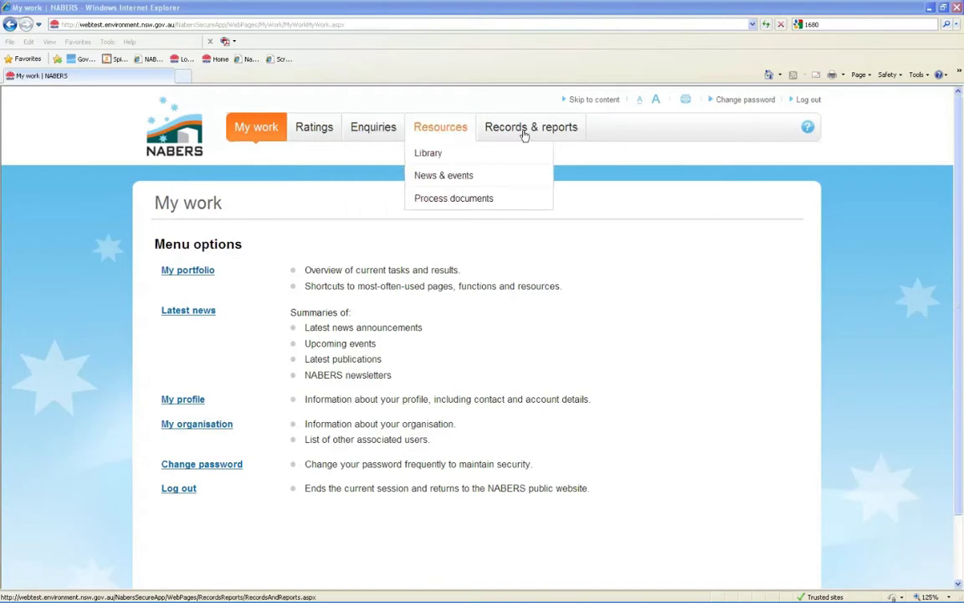
mouse_move(257, 126)
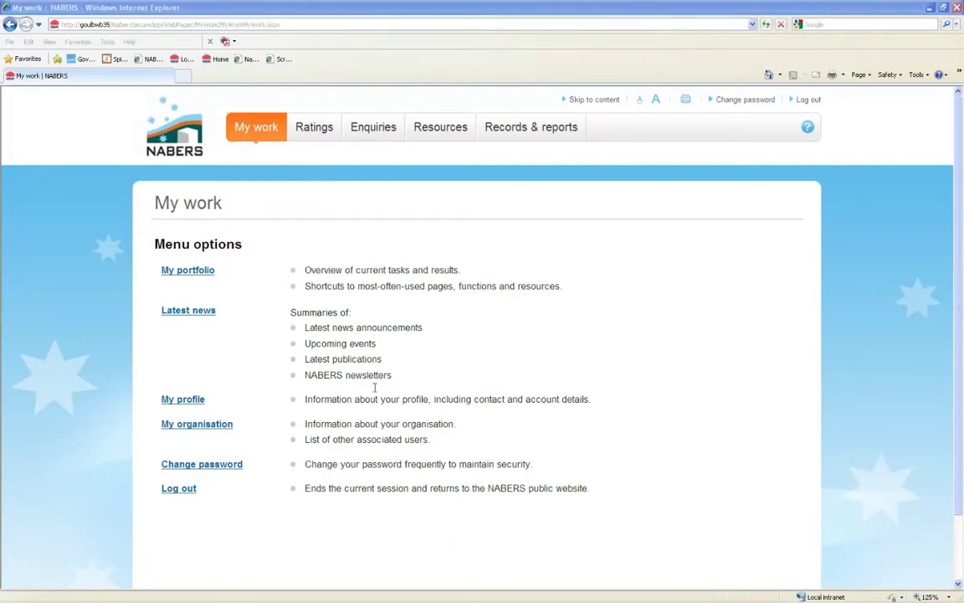
mouse_move(234, 134)
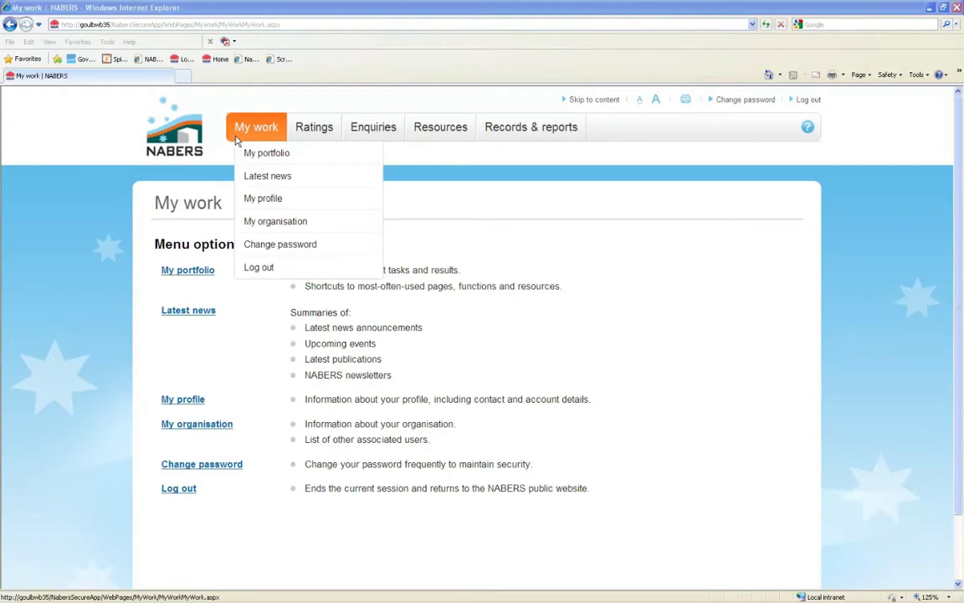
left_click(263, 200)
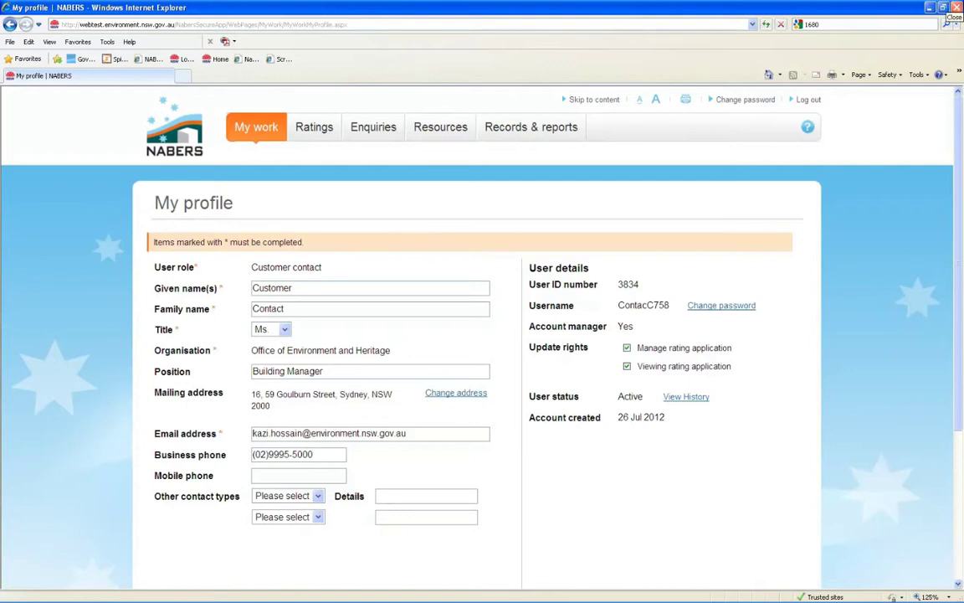
Step: Open the My organisation page and review the organisation's full name, short name and mailing address
mouse_move(251, 133)
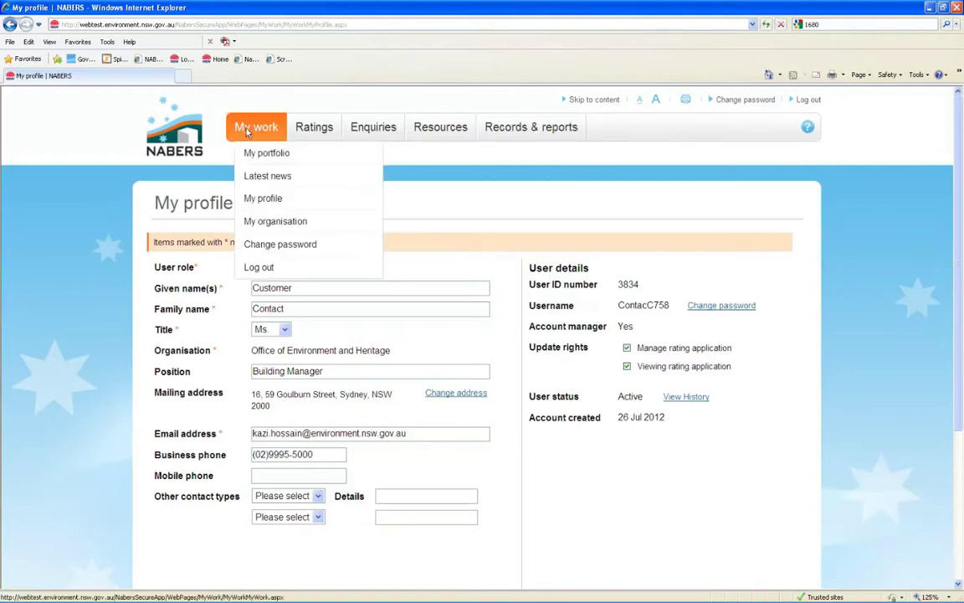
left_click(248, 219)
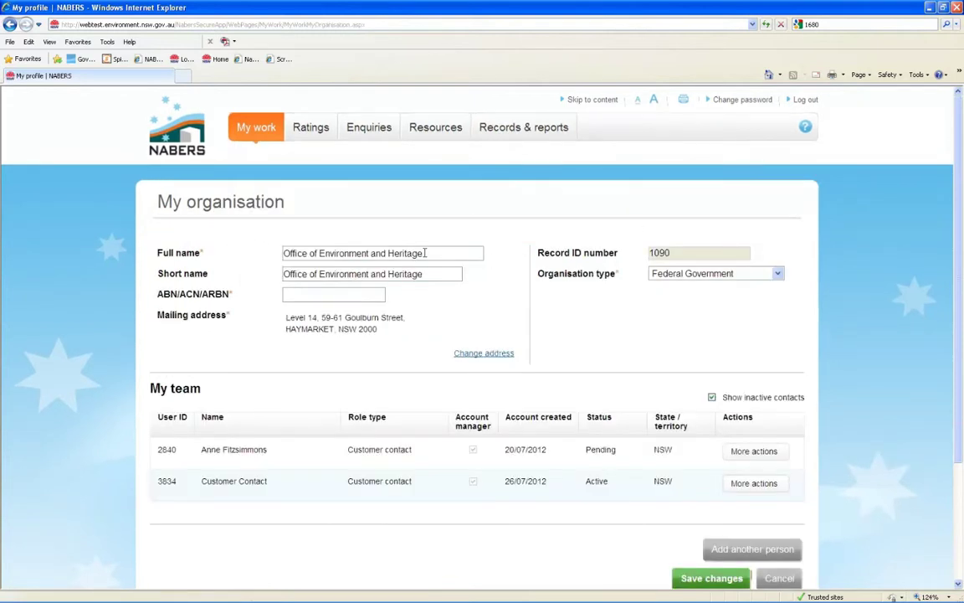
left_click_drag(426, 253, 256, 253)
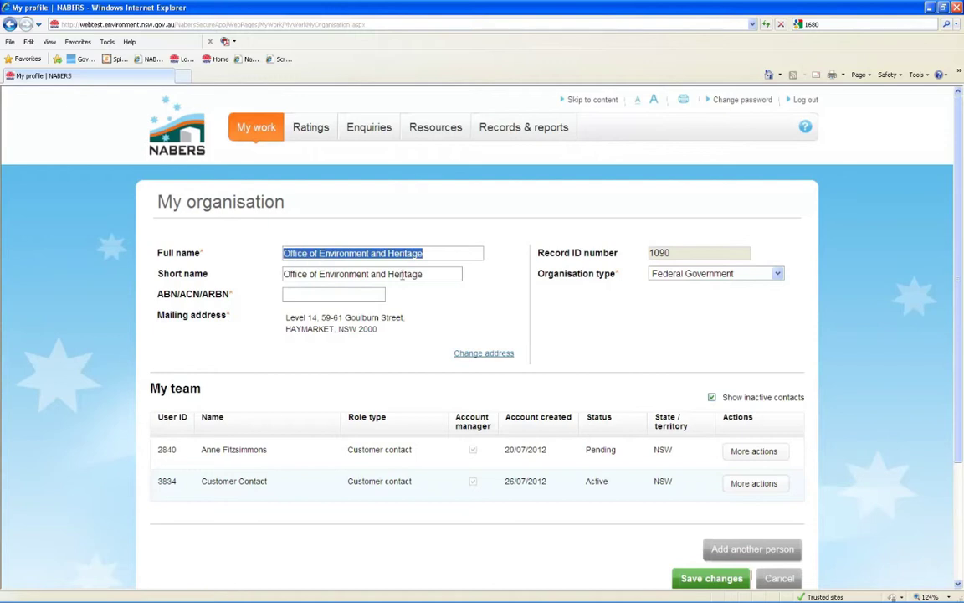
left_click_drag(431, 276, 266, 276)
left_click(374, 319)
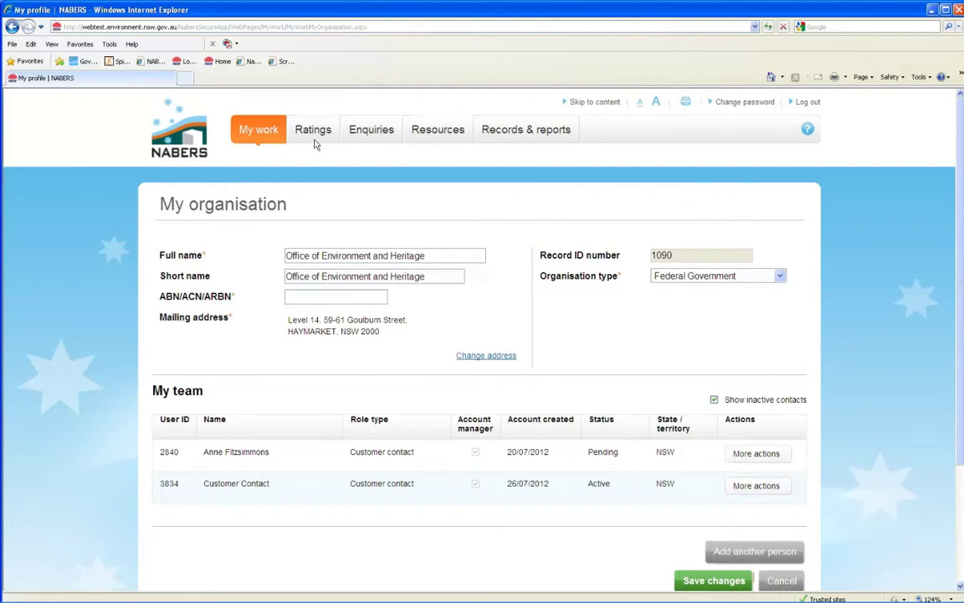
Step: Open the SAmple11 base building water rating from the assessments in progress and view its premises details
mouse_move(314, 138)
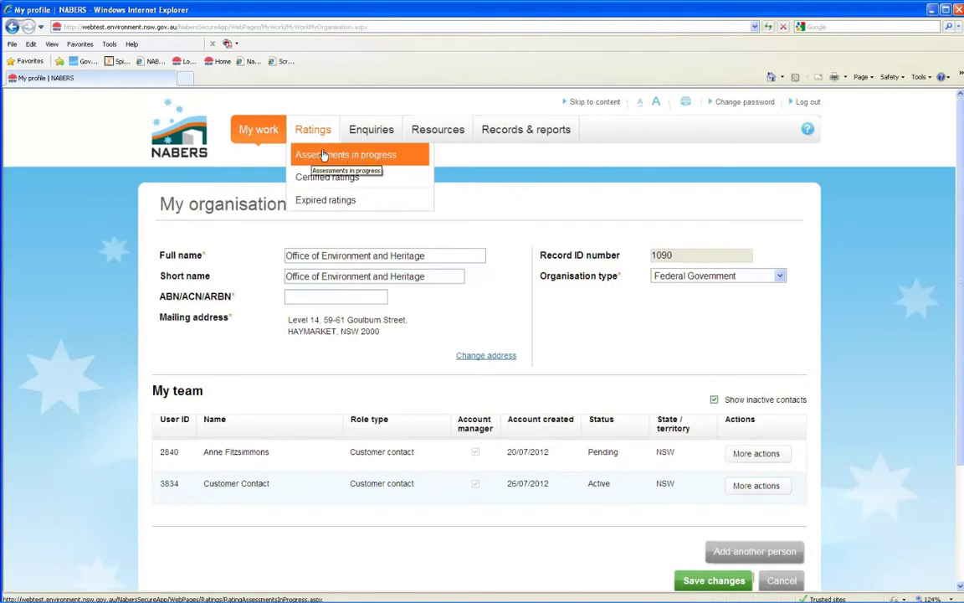
left_click(391, 156)
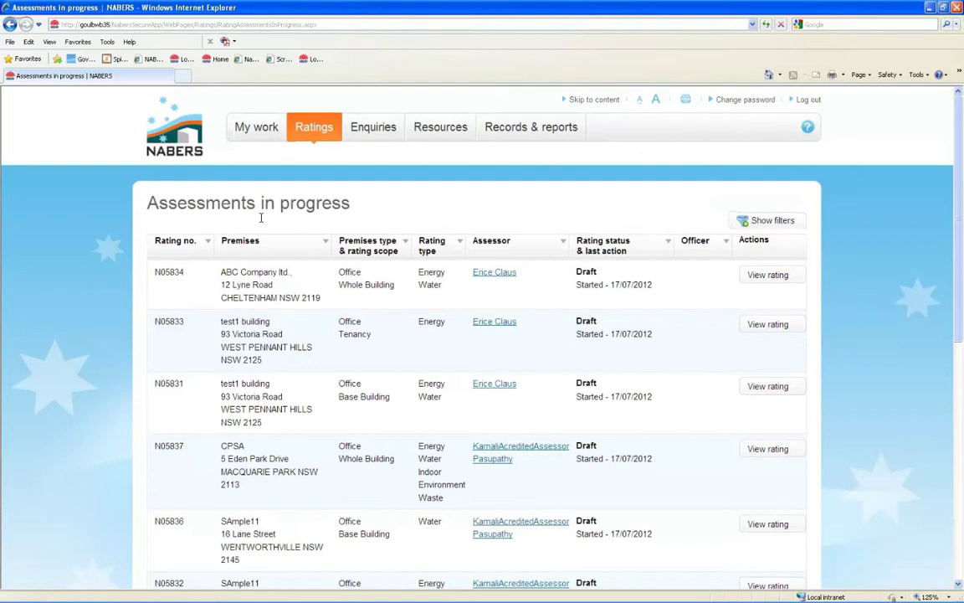
mouse_move(312, 133)
left_click(767, 524)
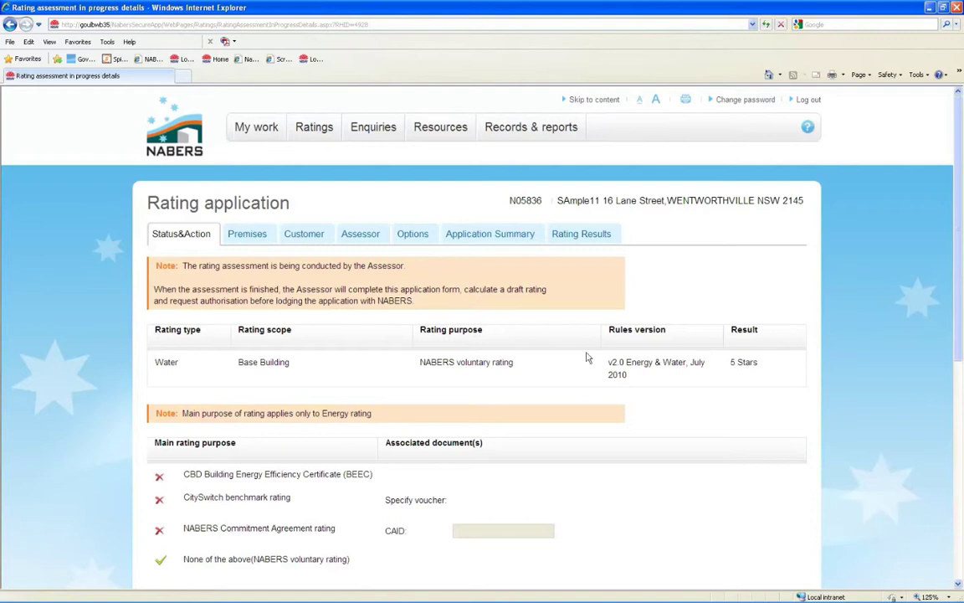
left_click(248, 238)
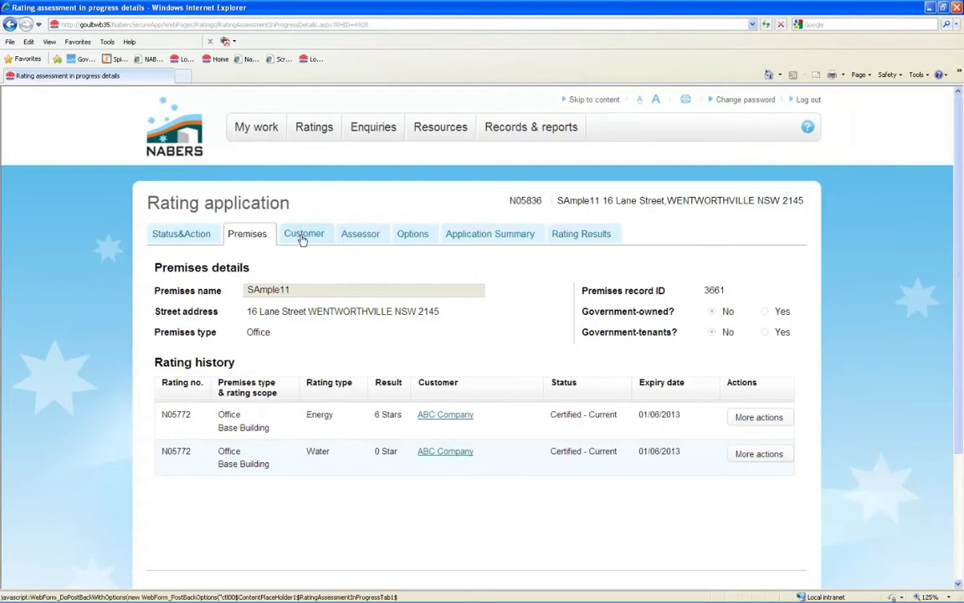
Step: Review the rating application's Options section, including certificate information, delivery, renewal notification and listing settings
left_click(406, 236)
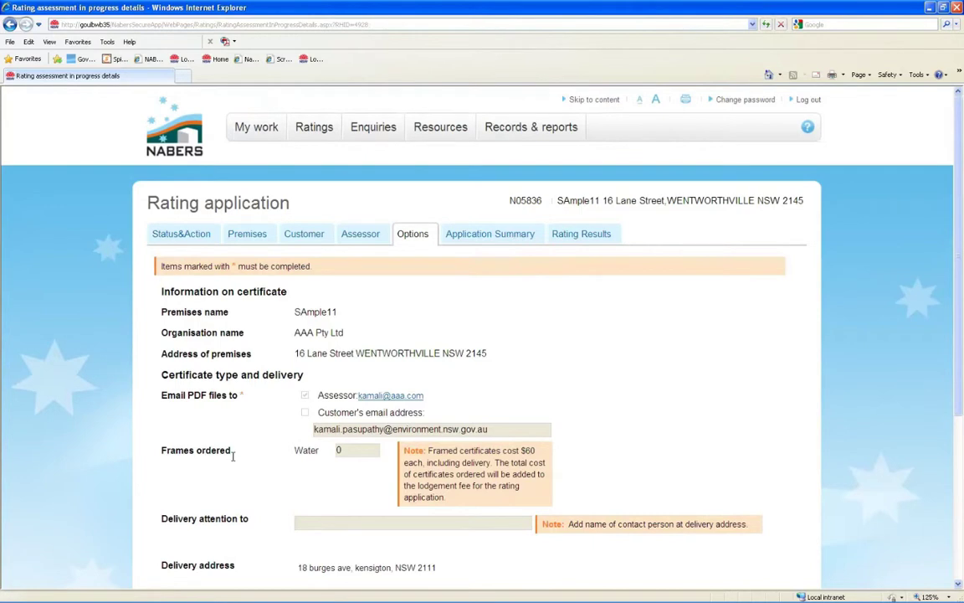
scroll(234, 456, "down", 2)
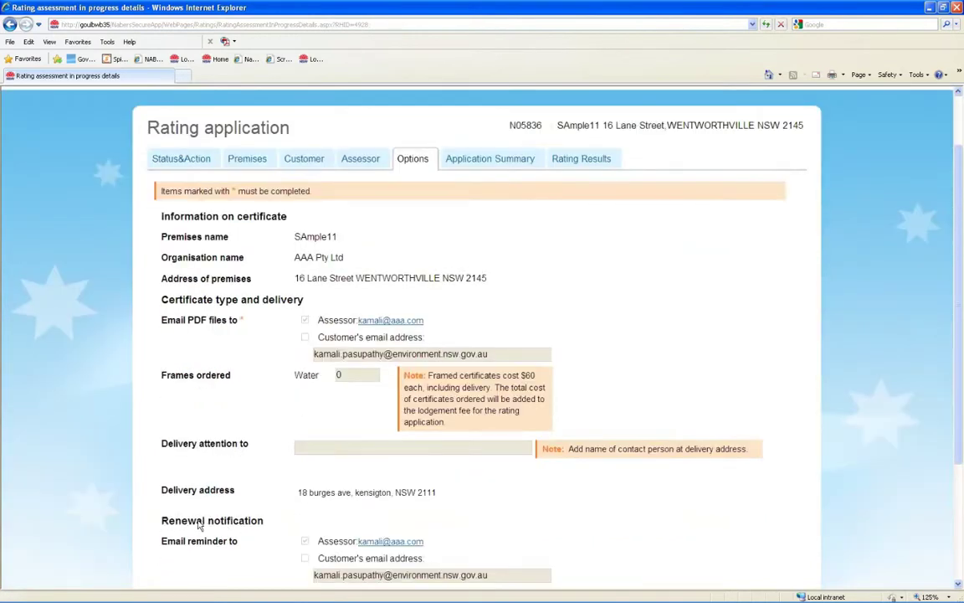
scroll(261, 523, "down", 4)
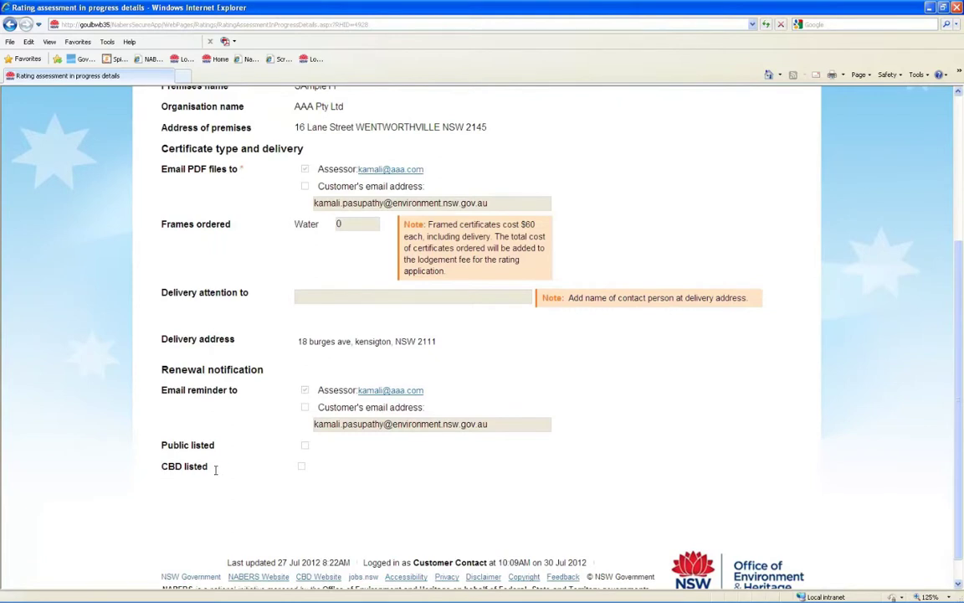
scroll(543, 336, "up", 6)
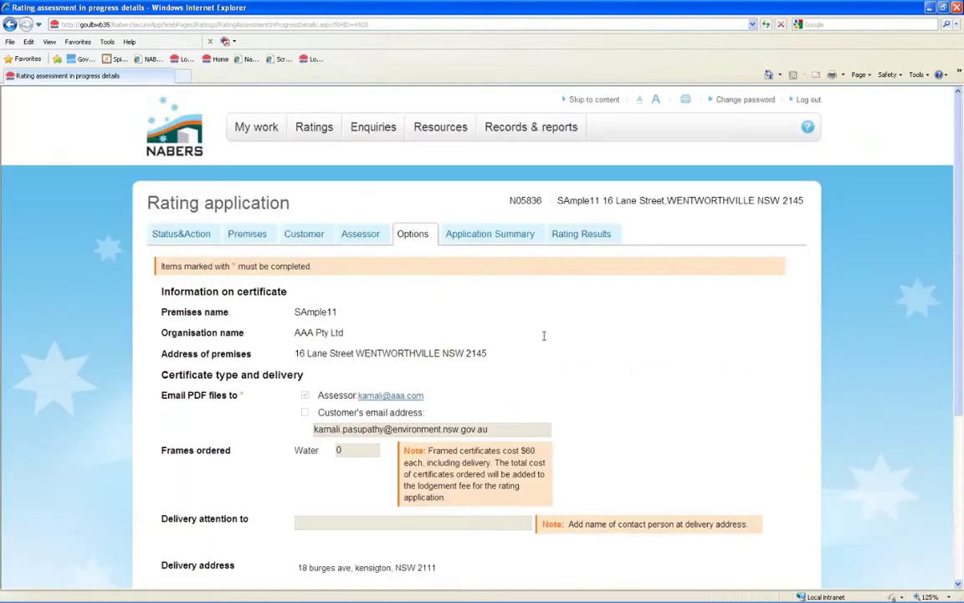
Step: View the rating application's summary and examine its water rating results
left_click(493, 237)
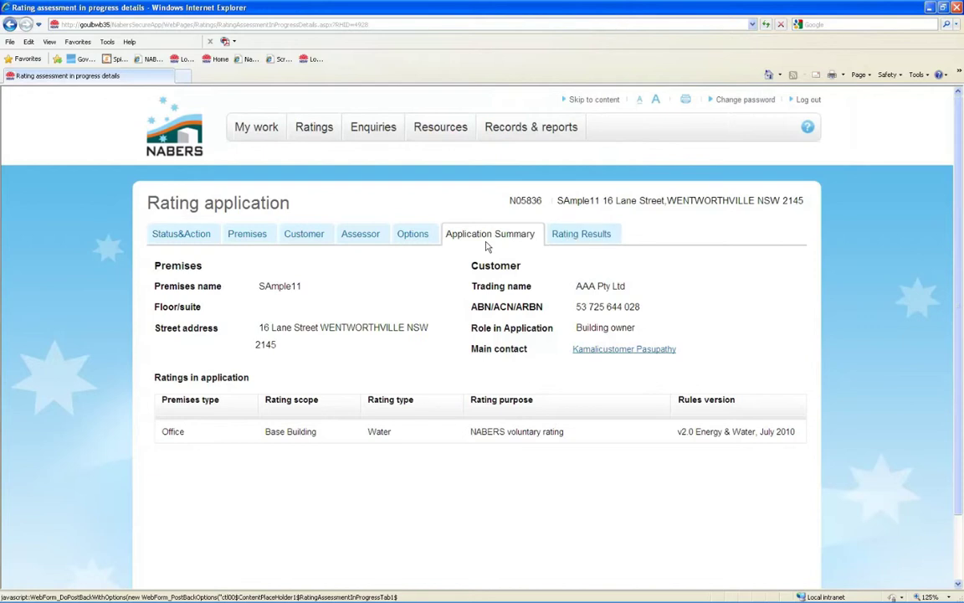
left_click(581, 234)
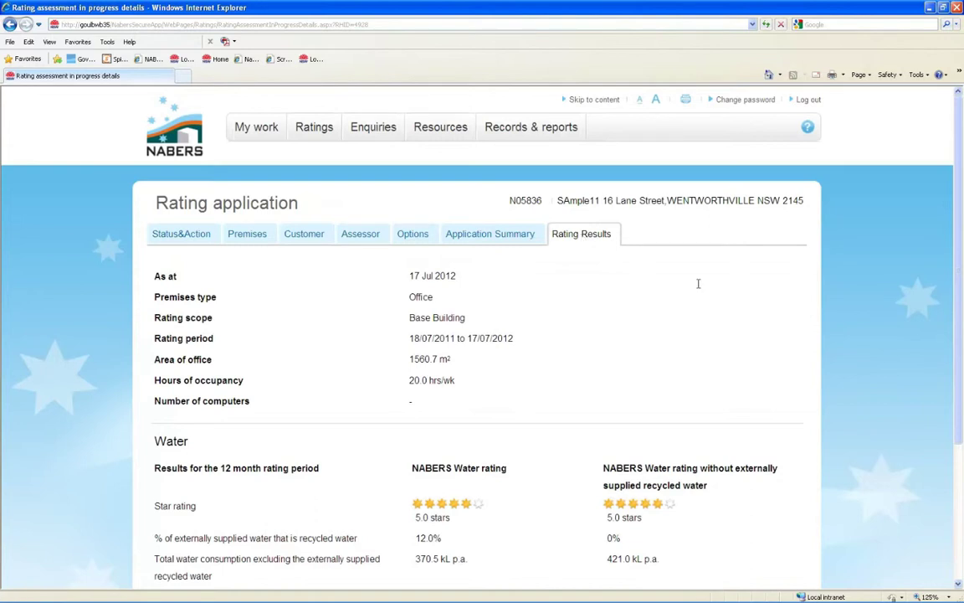
scroll(711, 286, "down", 5)
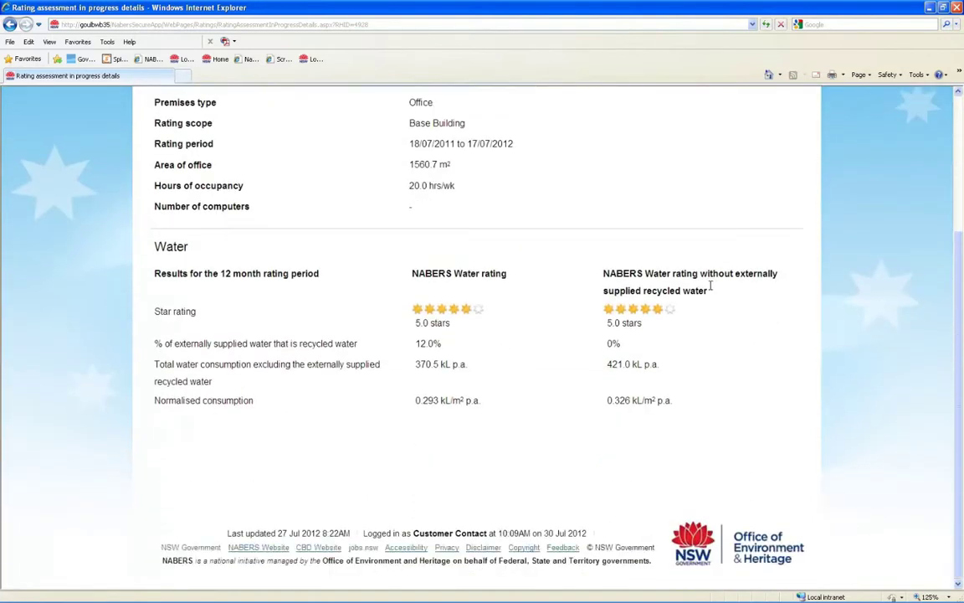
scroll(710, 286, "up", 5)
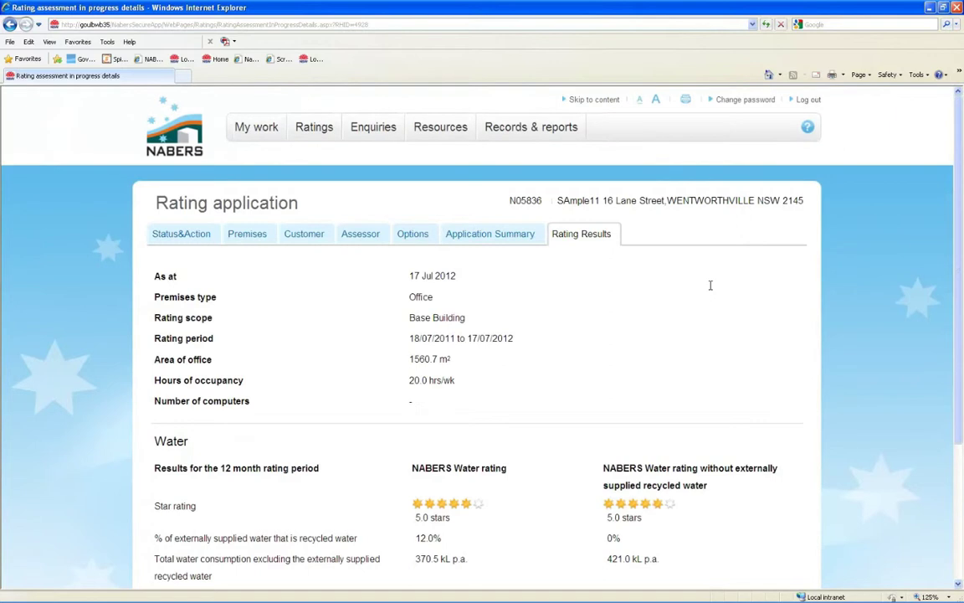
Step: Open the Enquiries page and the Resources page to view their menu options
mouse_move(356, 134)
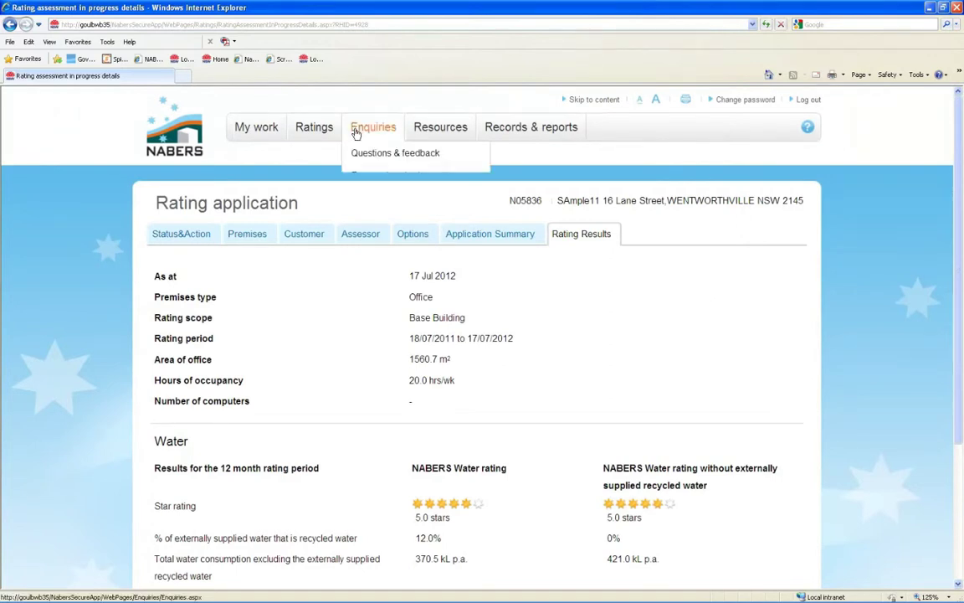
left_click(356, 134)
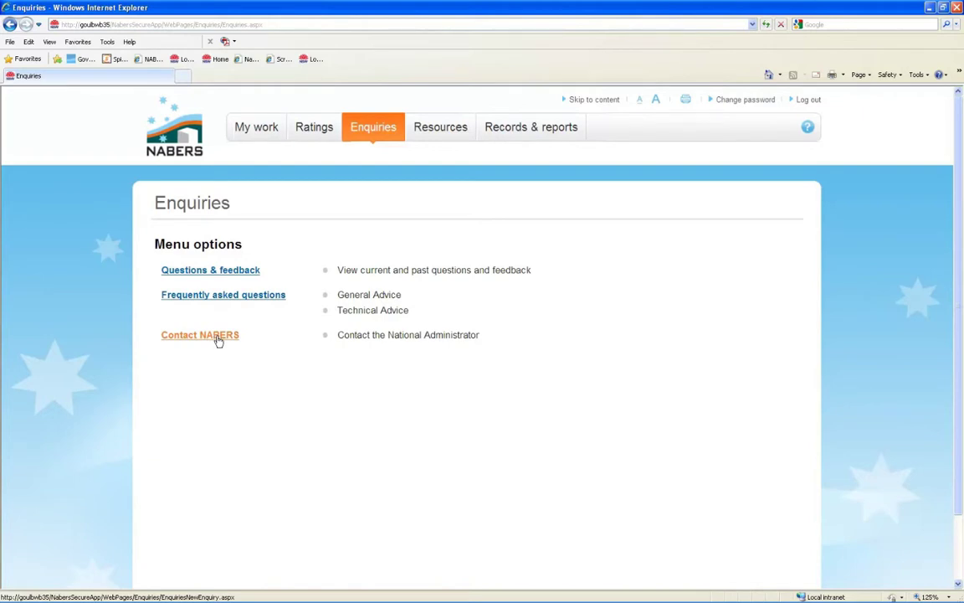
left_click(440, 127)
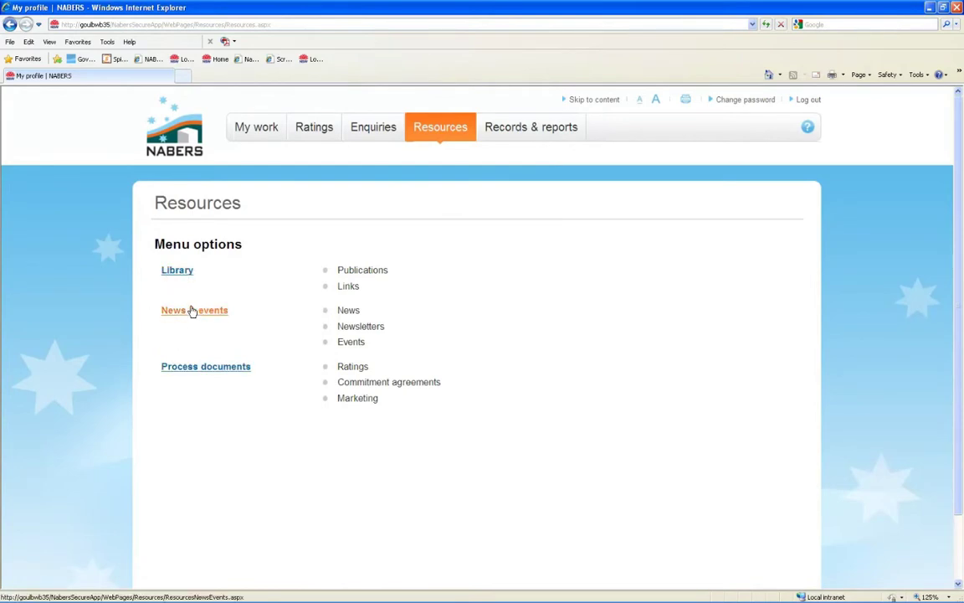
Step: Open Records & reports and visit its Assessor search and Ratings & premises pages
mouse_move(519, 139)
left_click(525, 132)
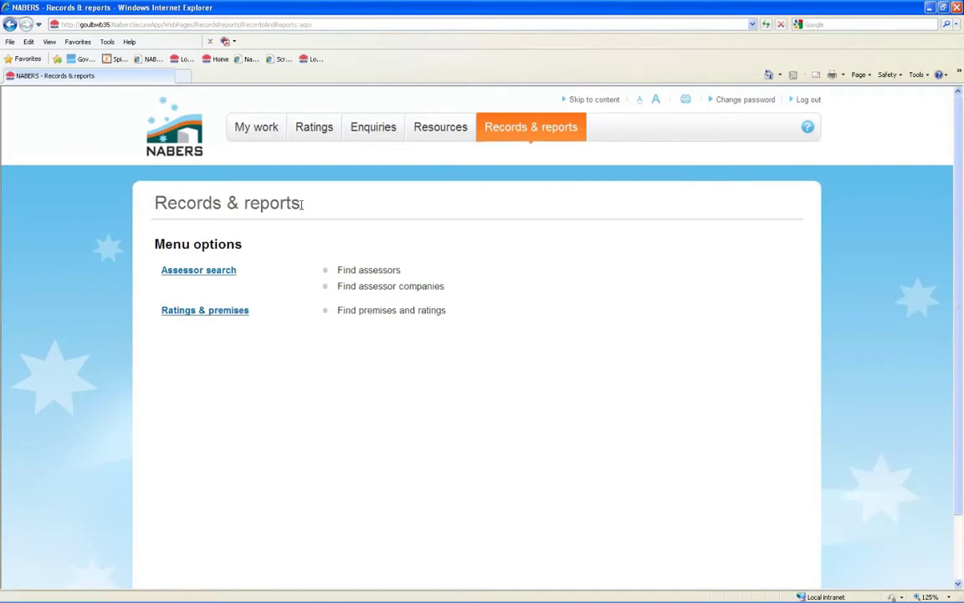
left_click(198, 270)
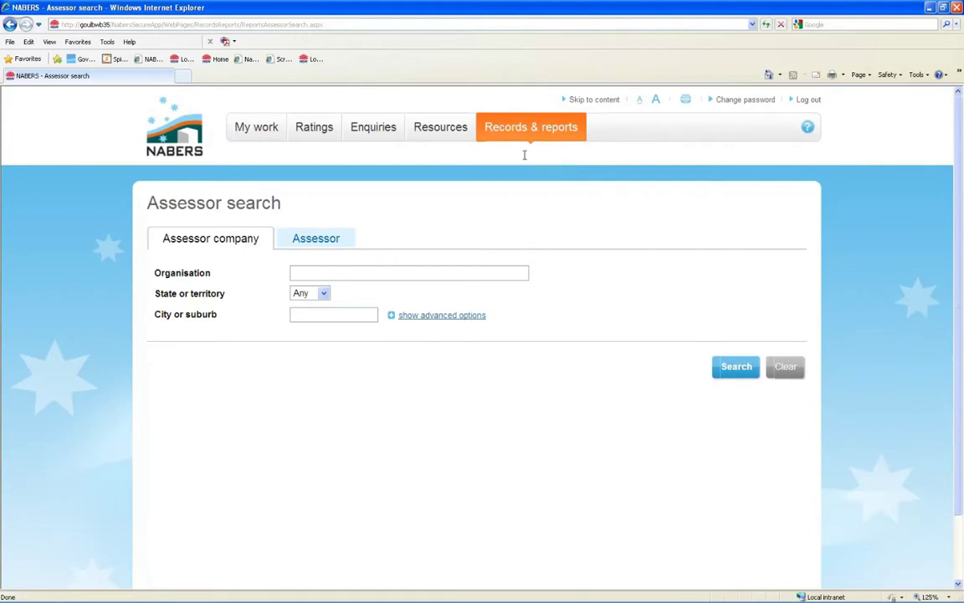
mouse_move(528, 134)
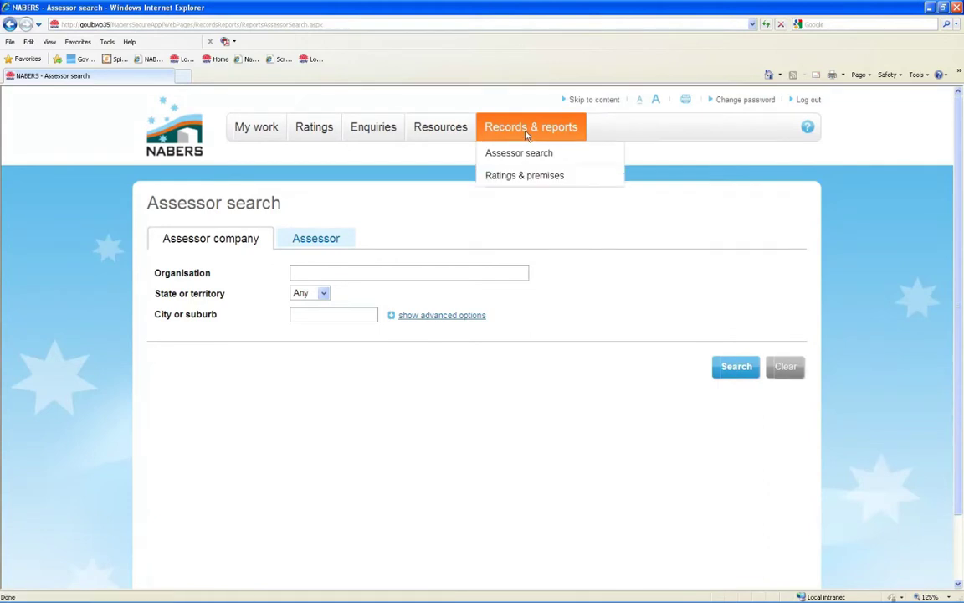
left_click(520, 179)
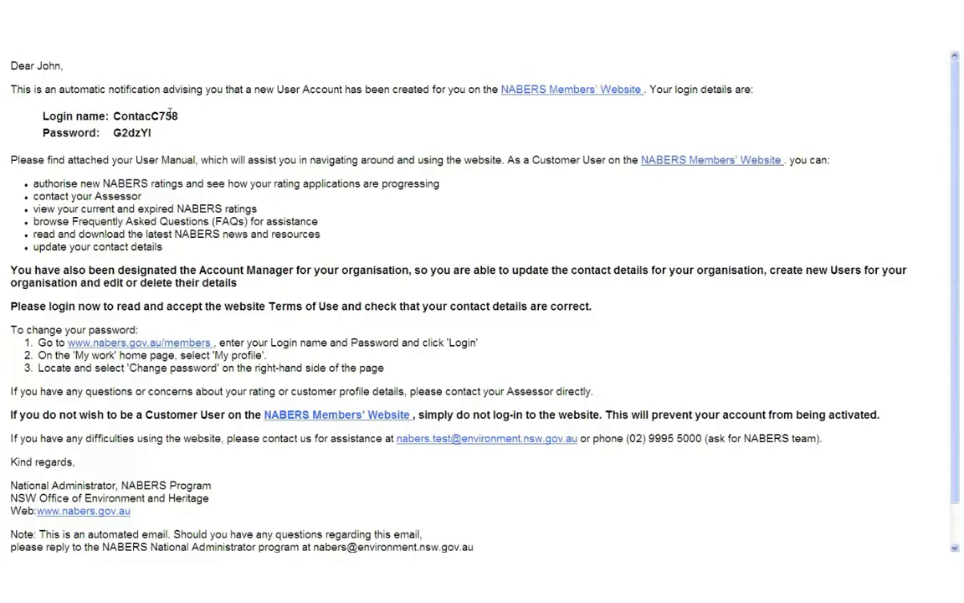
Step: Log in with the login name and password from the account e-mail, and accept the website's terms and conditions of access
left_click_drag(178, 116, 111, 116)
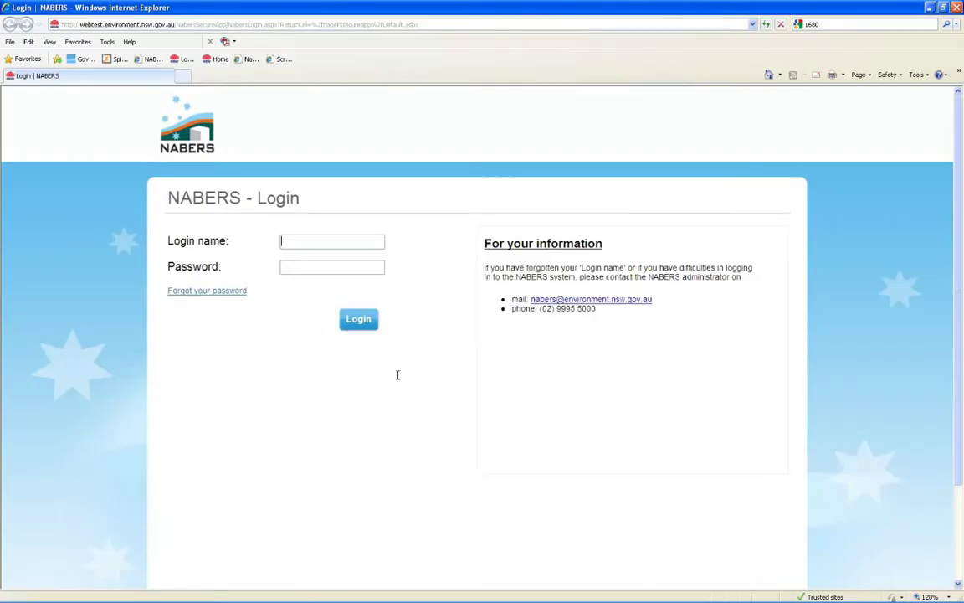
key("ctrl+v")
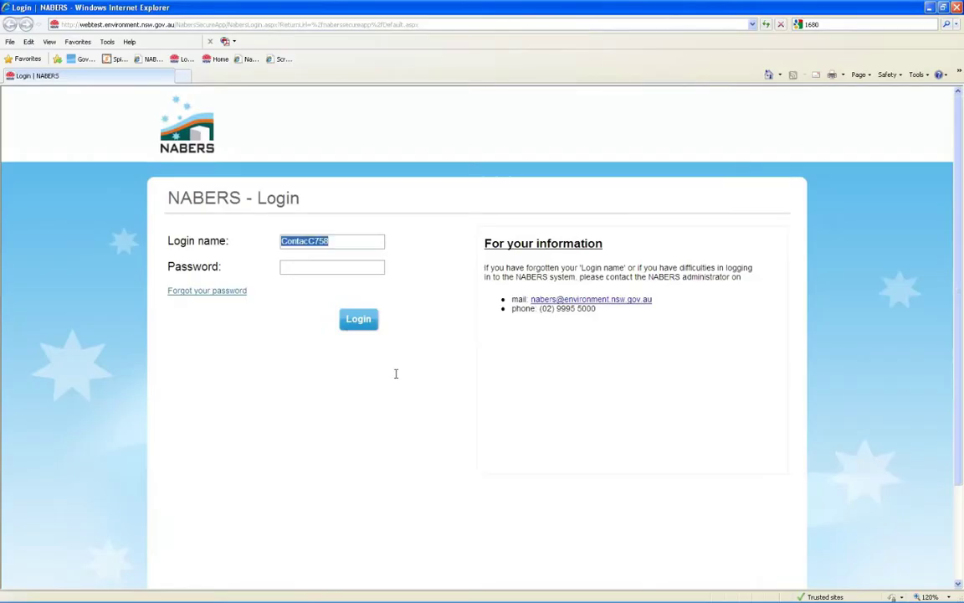
left_click(307, 267)
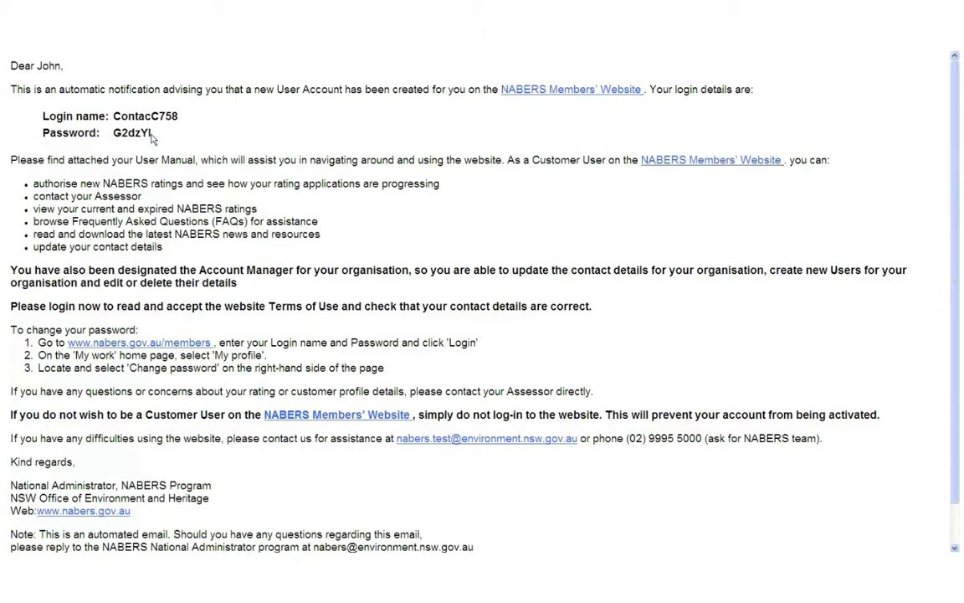
left_click_drag(152, 136, 104, 133)
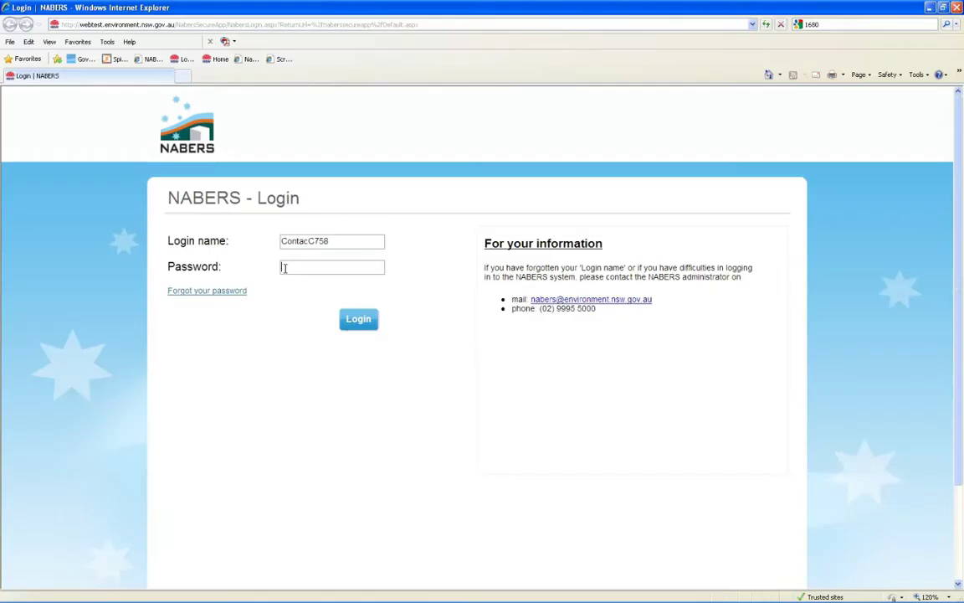
key("ctrl+v")
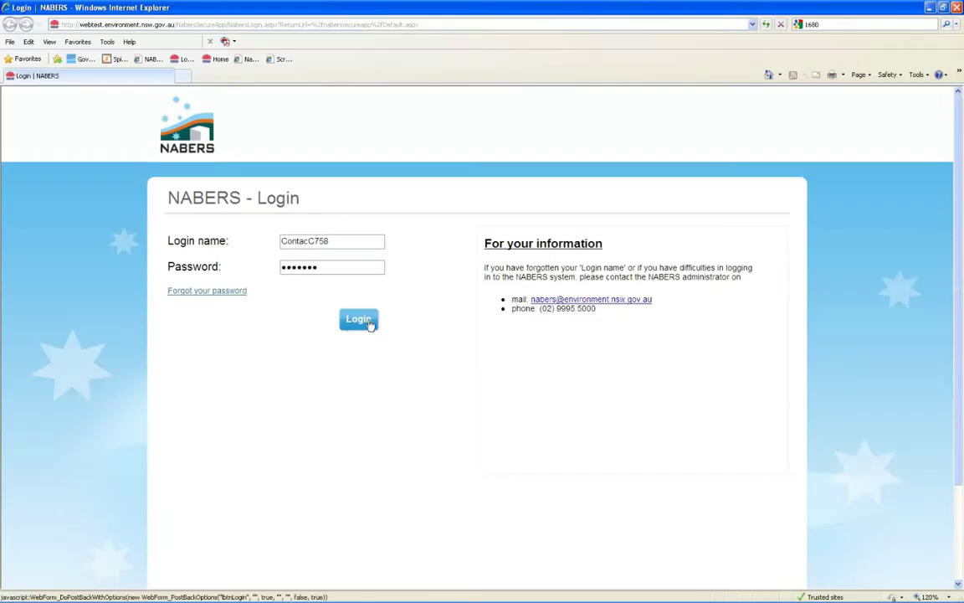
left_click(363, 320)
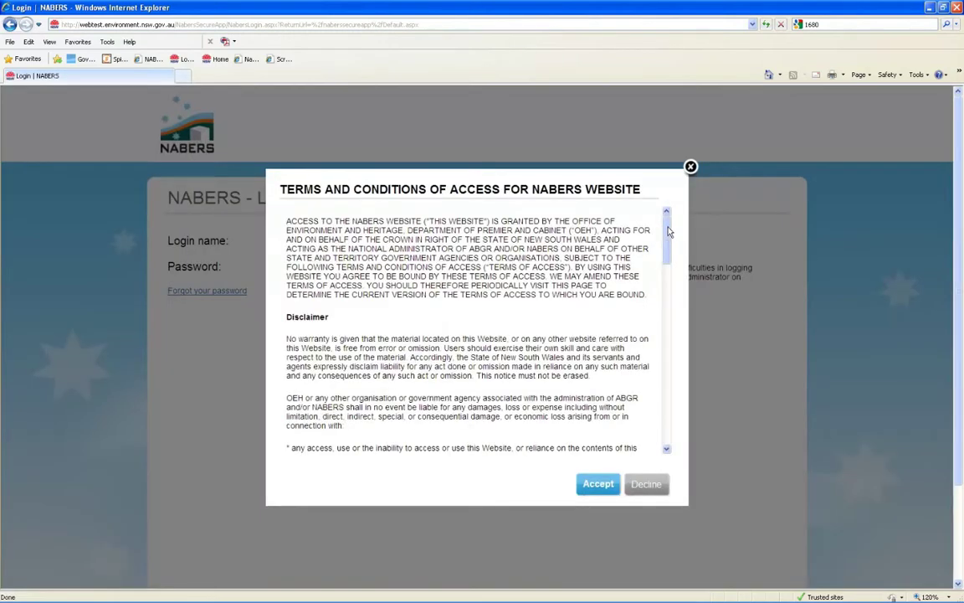
left_click_drag(670, 232, 659, 429)
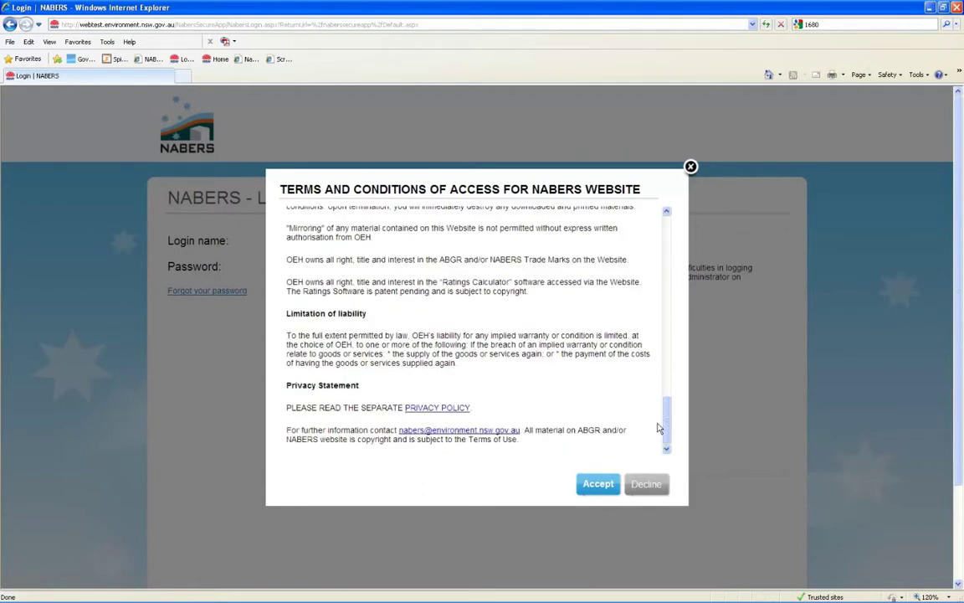
left_click(606, 487)
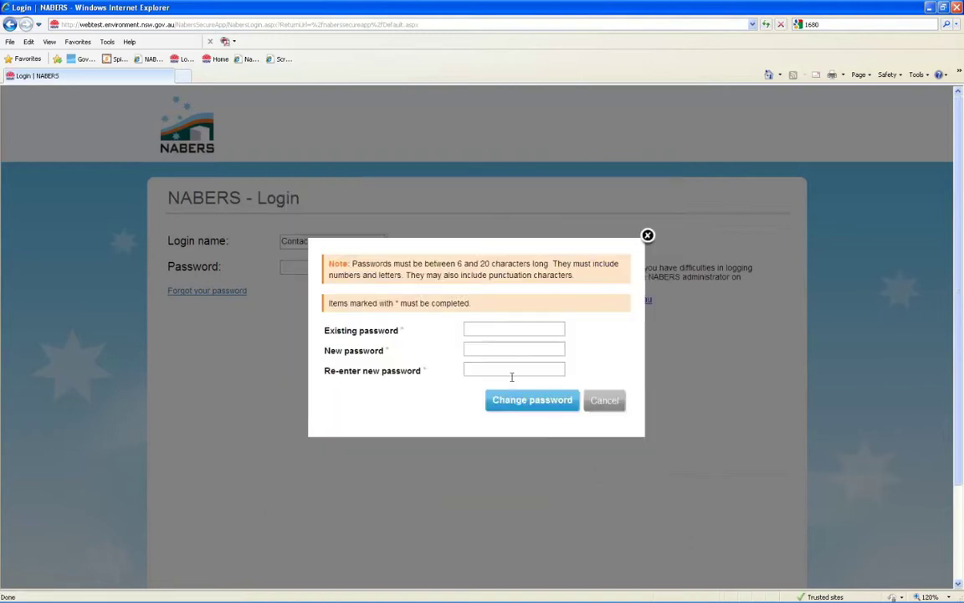
Step: Change the account password by entering the existing password and the new password twice
left_click(482, 329)
type("*******")
left_click(478, 350)
type("********")
left_click(470, 373)
type("********")
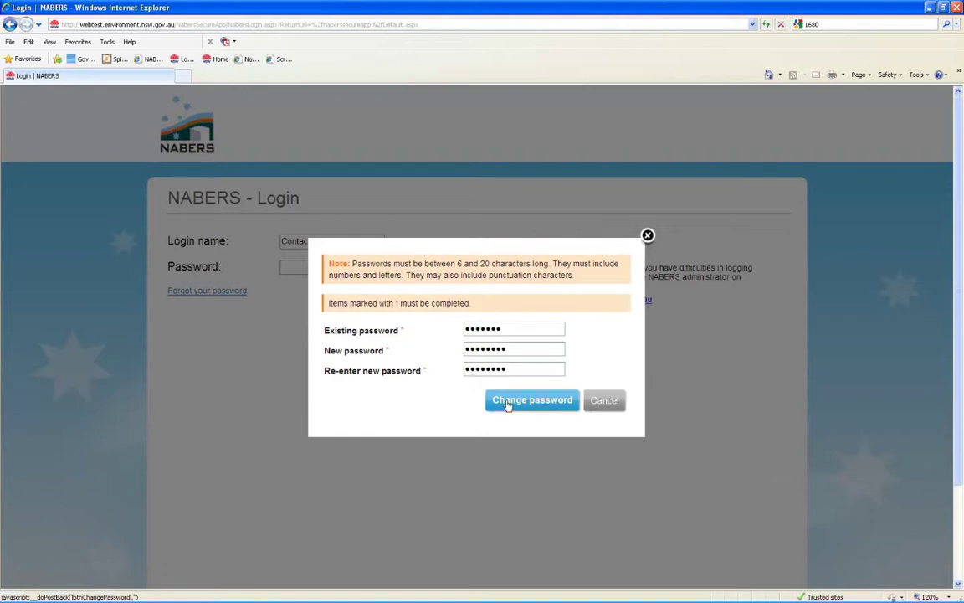
left_click(510, 405)
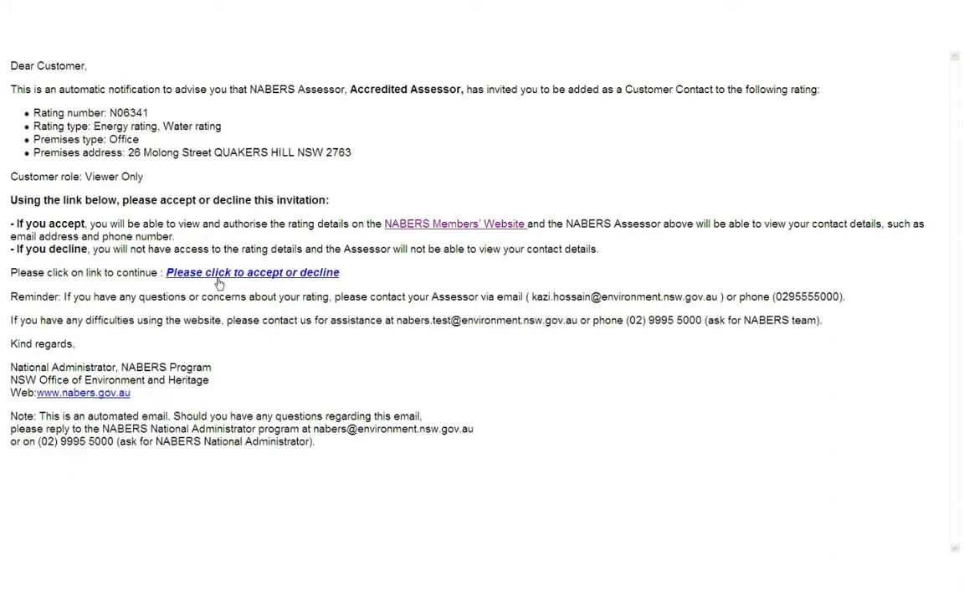
Step: Open the invitation link in the e-mail and accept the customer contact invitation for the Molong Centre rating
left_click(304, 274)
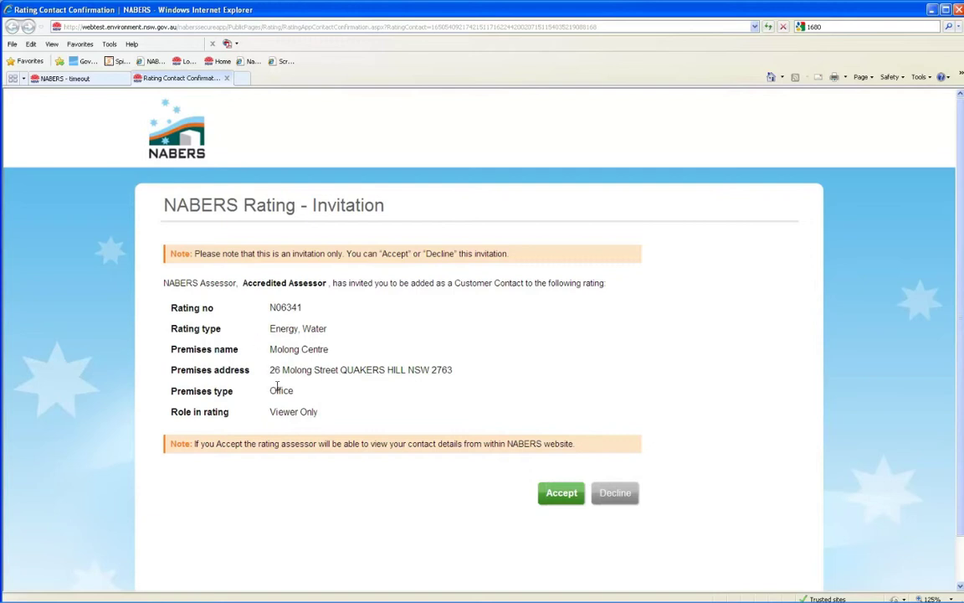
left_click(573, 496)
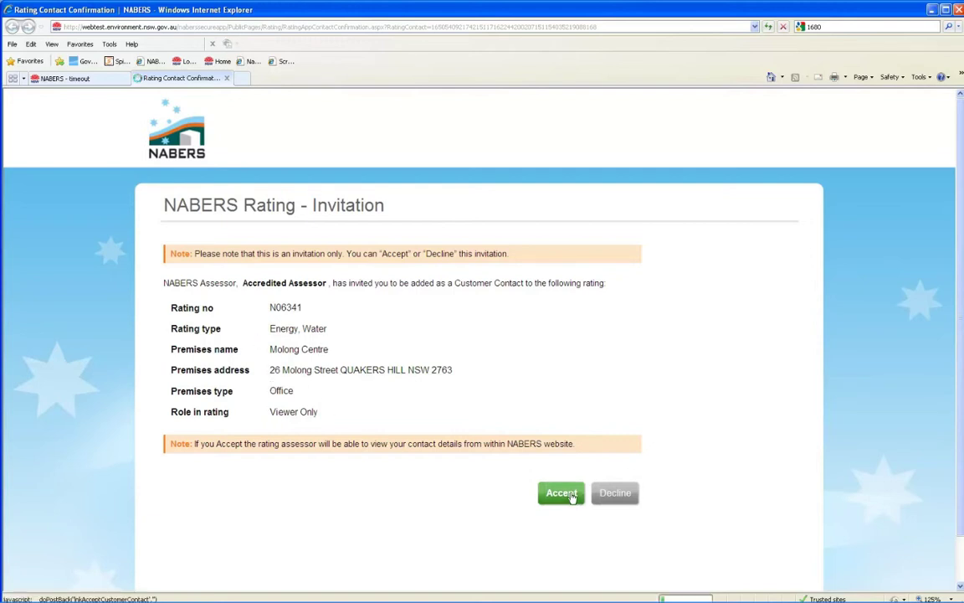